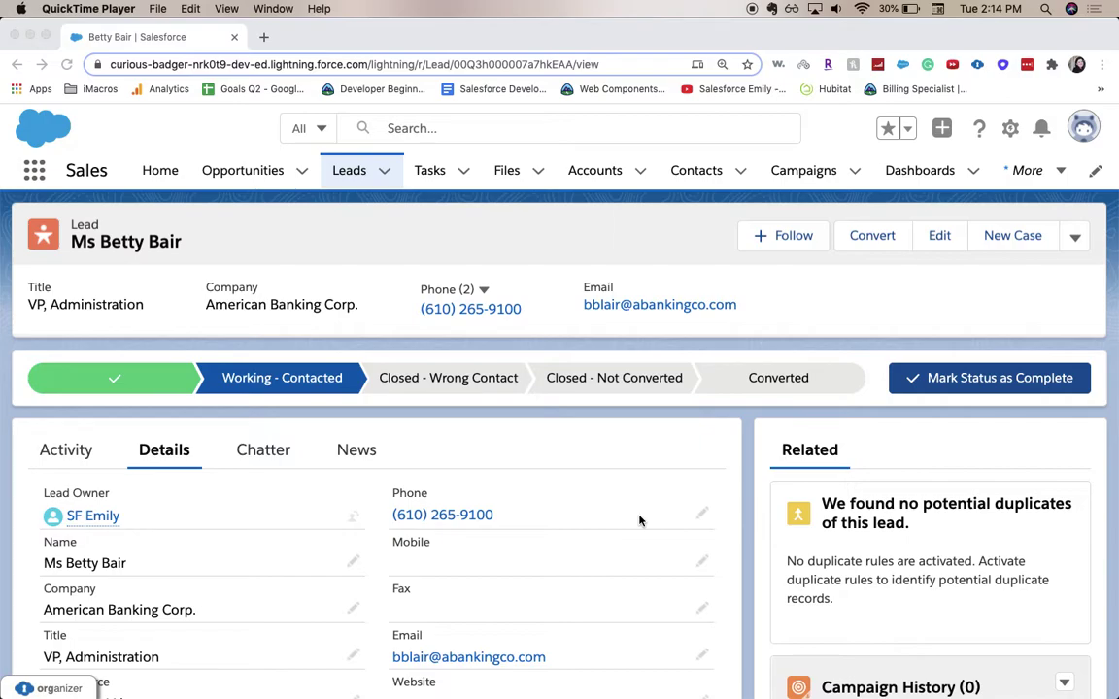
- From Setup, open the Lead object's Fields & Relationships and begin a new custom field
{"action": "scroll", "coordinate": [640, 539], "scroll_direction": "down", "scroll_amount": 5}
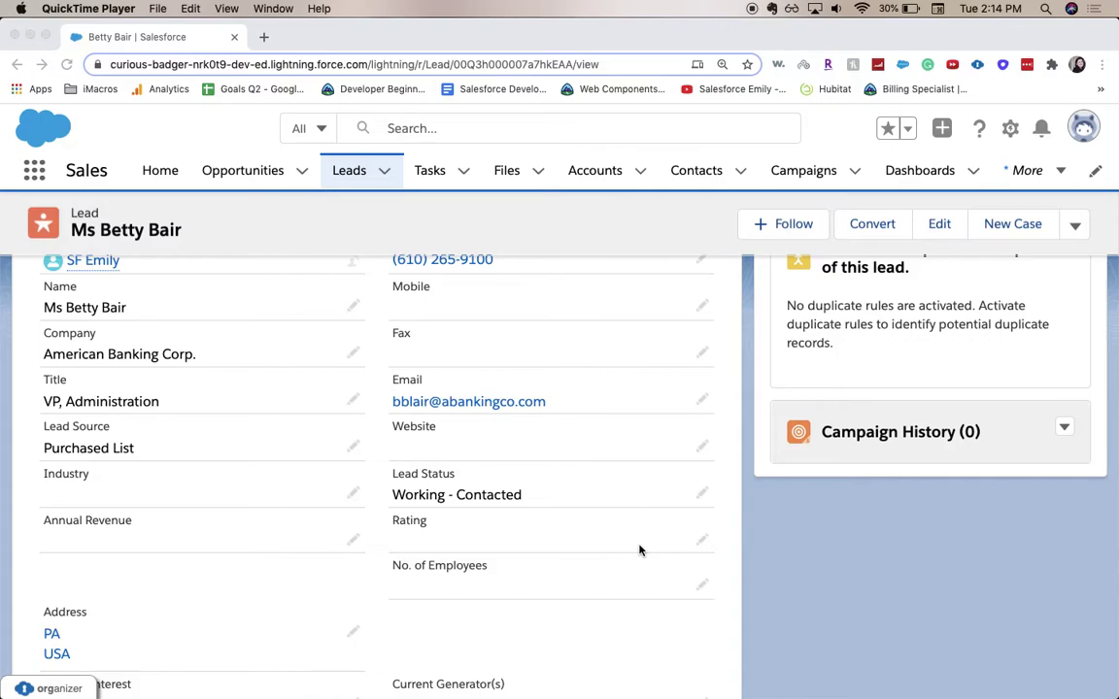
{"action": "scroll", "coordinate": [593, 539], "scroll_direction": "up", "scroll_amount": 4}
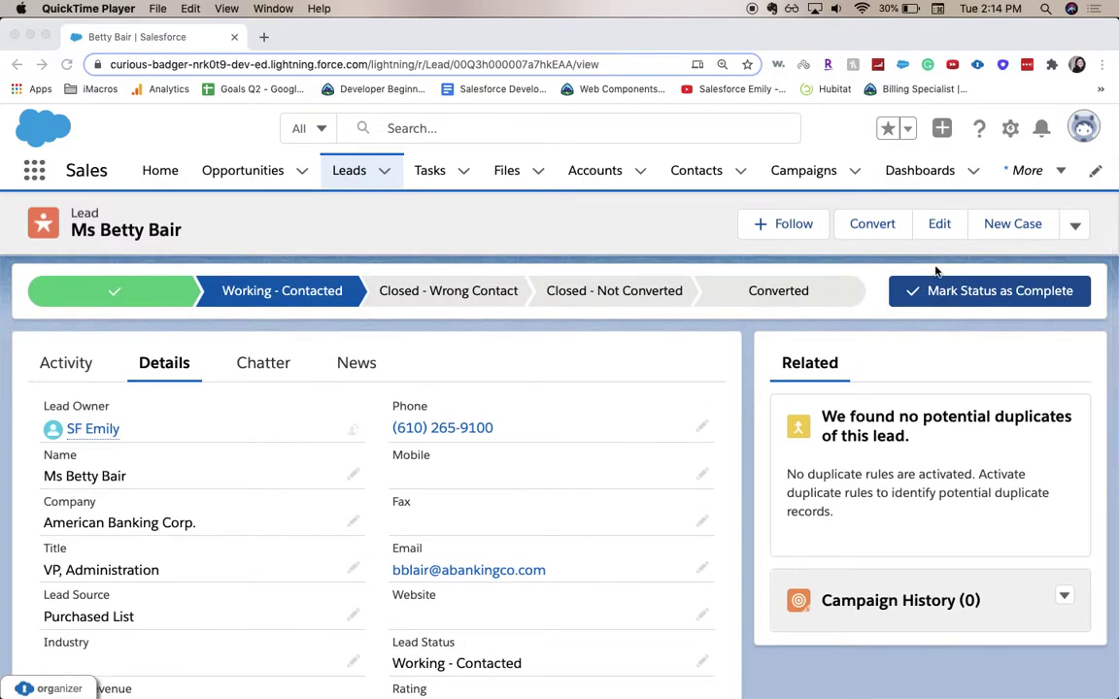
{"action": "left_click", "coordinate": [1012, 134]}
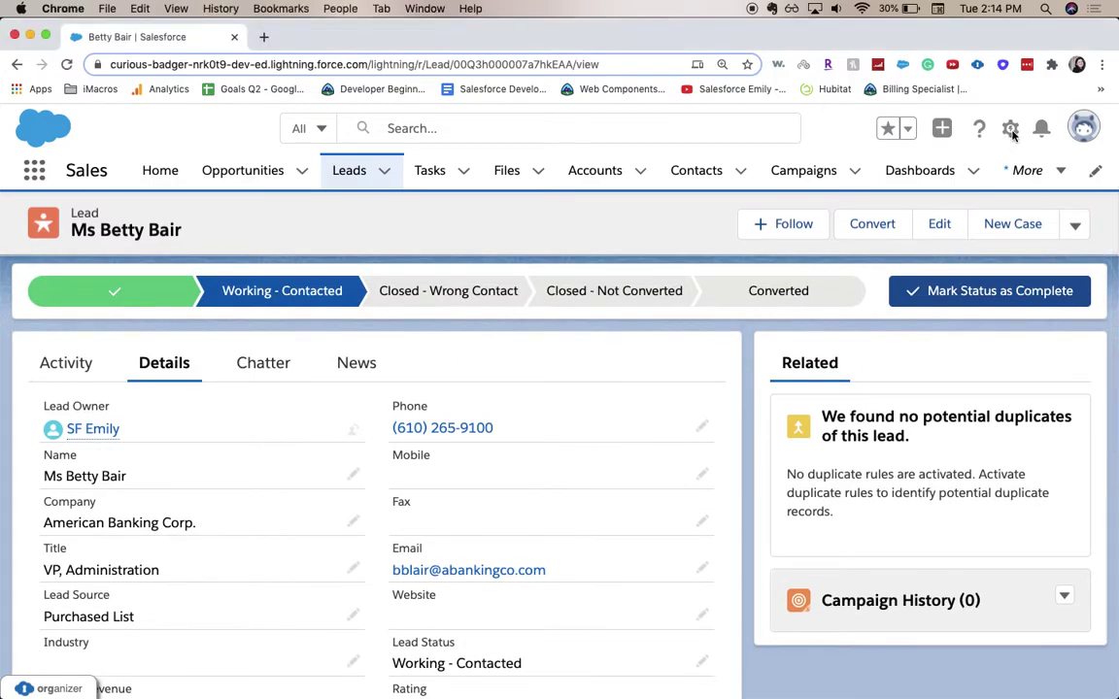
{"action": "left_click", "coordinate": [1011, 133]}
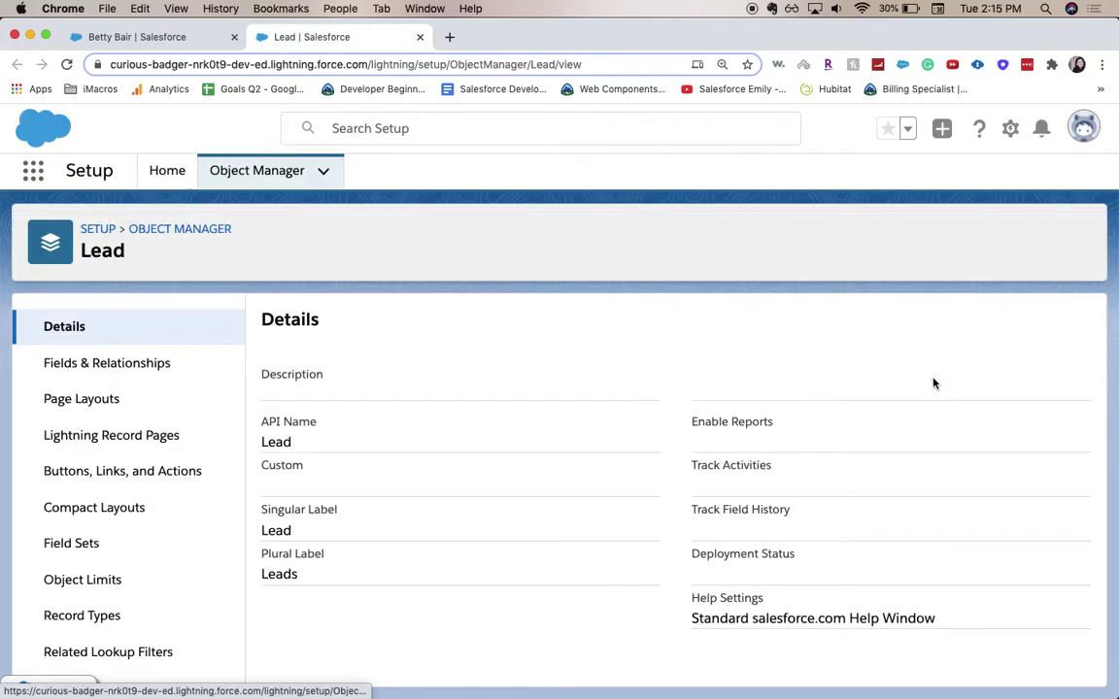
{"action": "left_click", "coordinate": [109, 362]}
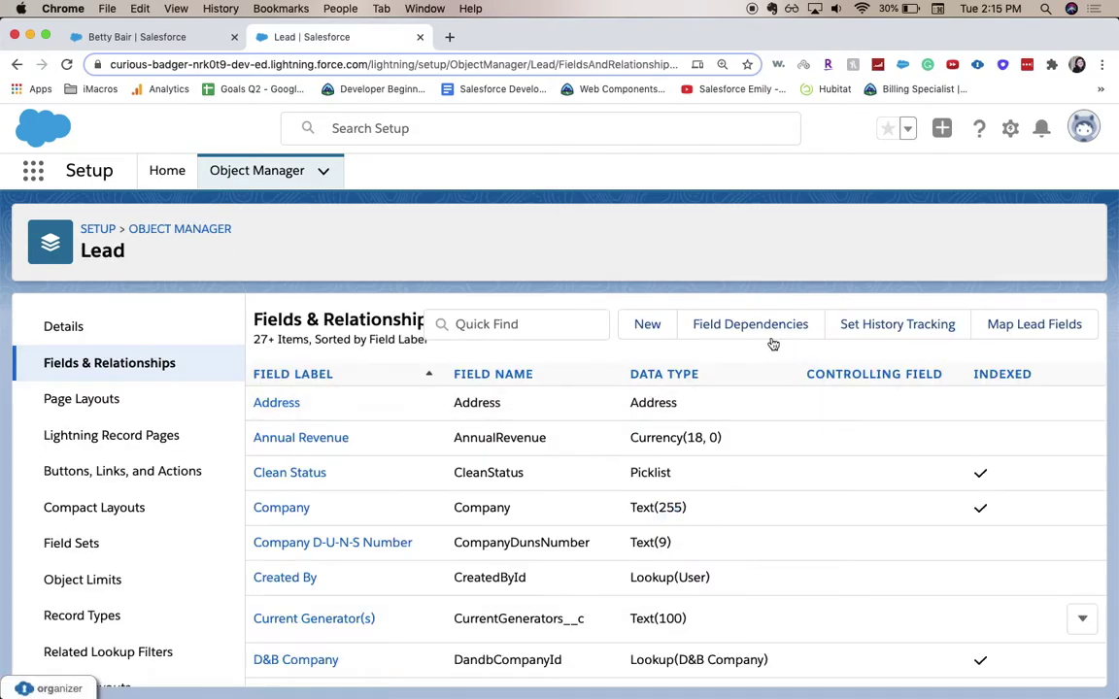
{"action": "left_click", "coordinate": [660, 333]}
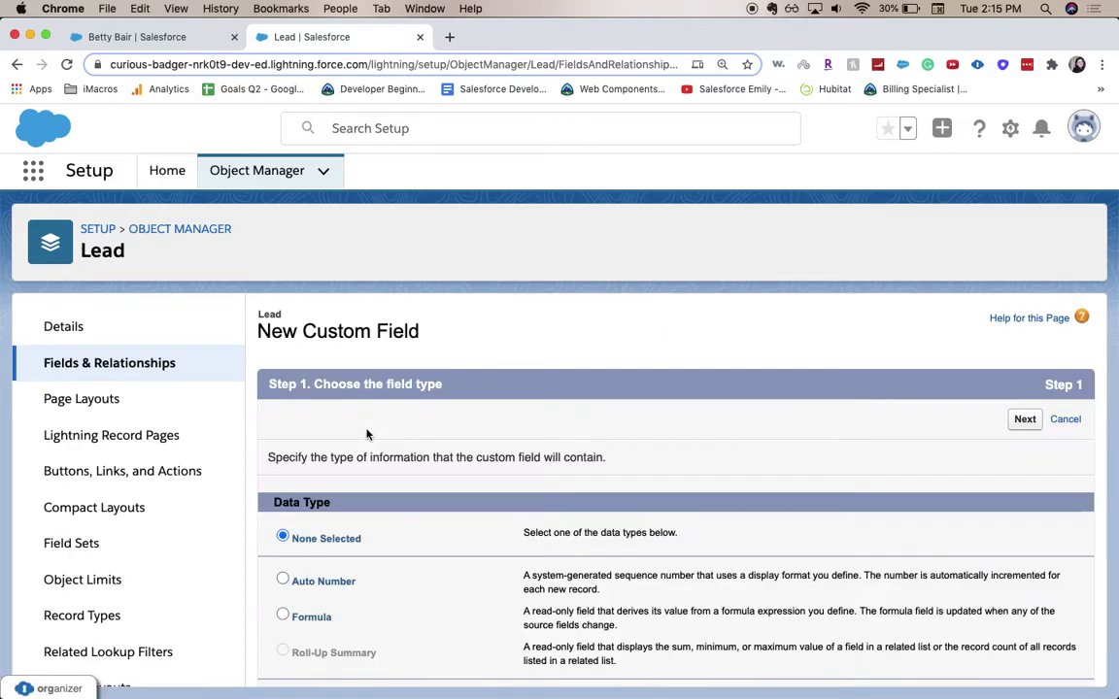
- Pick URL as the new Lead field's data type and move to the field details step
{"action": "scroll", "coordinate": [478, 584], "scroll_direction": "down", "scroll_amount": 5}
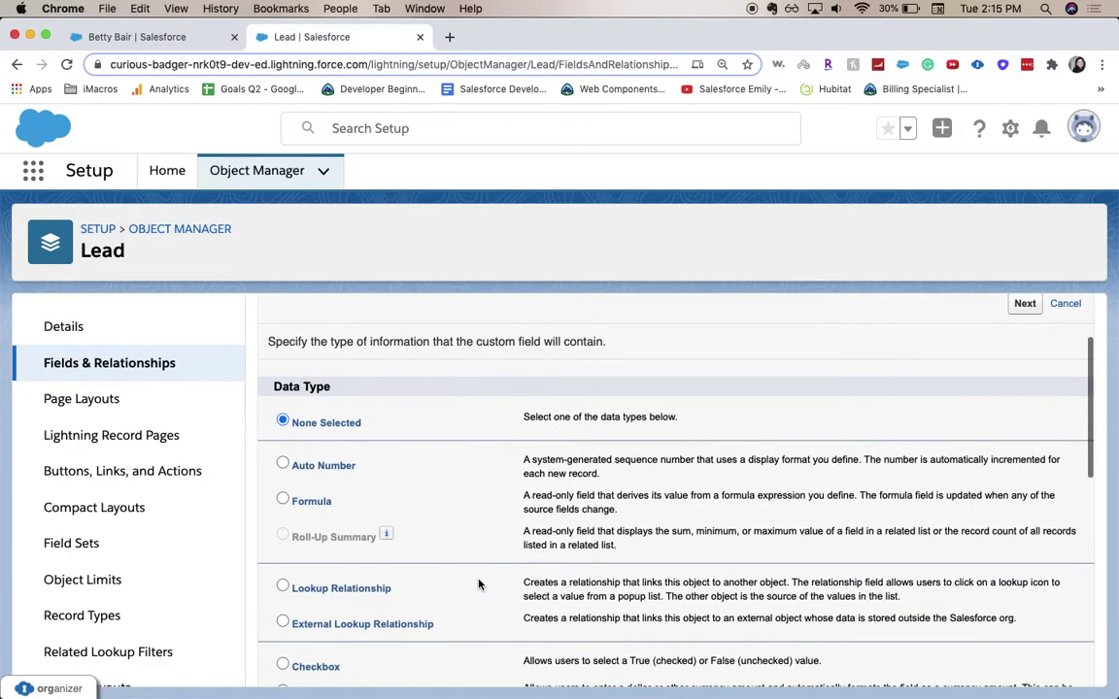
{"action": "scroll", "coordinate": [478, 584], "scroll_direction": "down", "scroll_amount": 3}
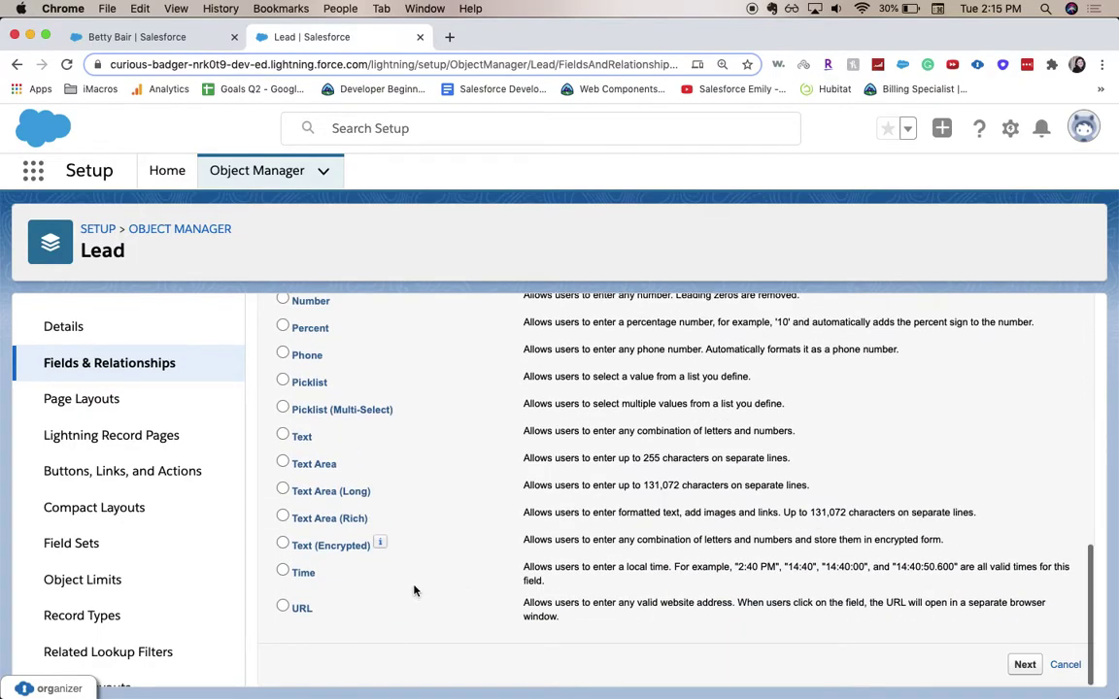
{"action": "left_click", "coordinate": [283, 607]}
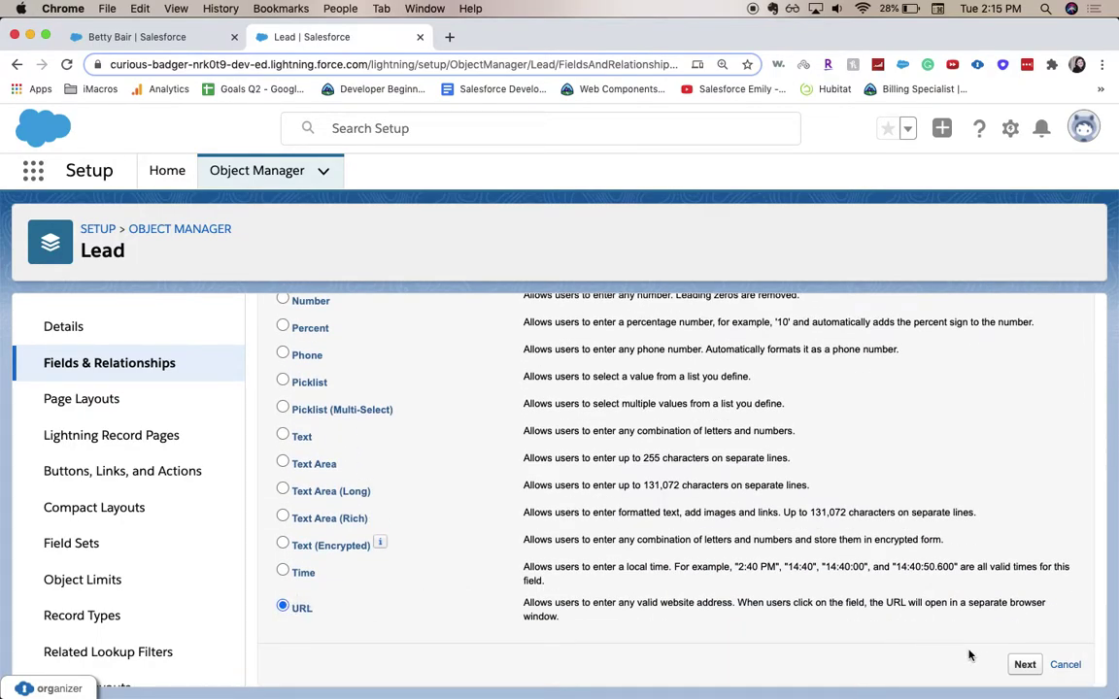
{"action": "left_click", "coordinate": [1032, 667]}
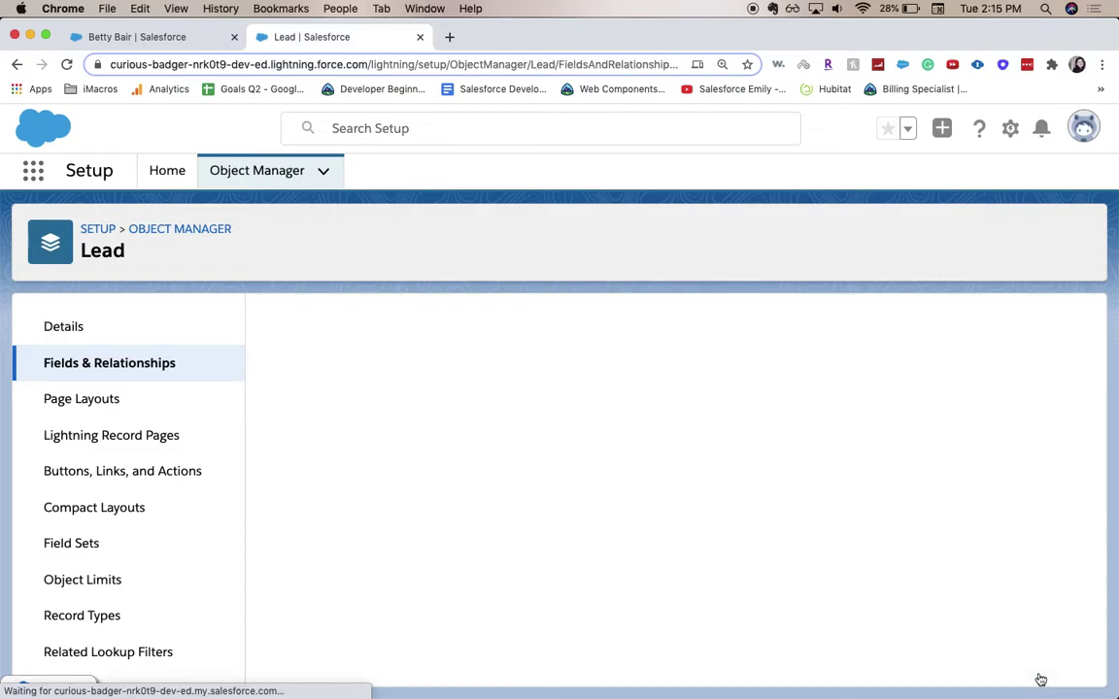
{"action": "left_click", "coordinate": [479, 458]}
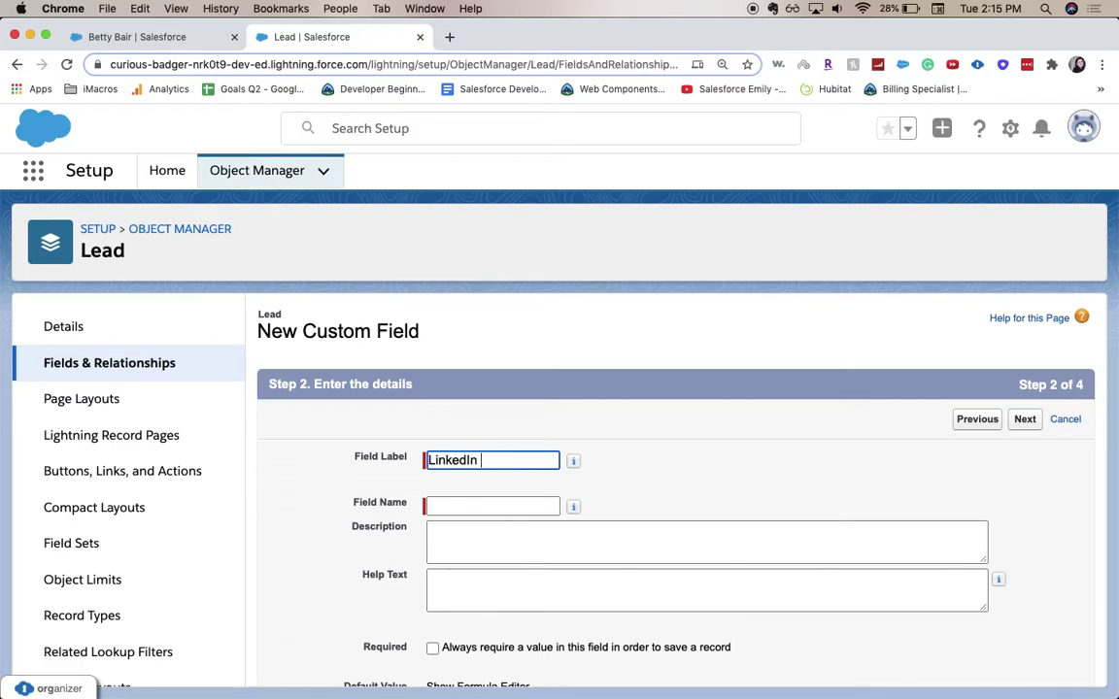
- Set Field Label and Field Name to LinkedIn, leaving Description and Help Text blank
{"action": "key", "text": "Tab"}
{"action": "key", "text": "Tab"}
{"action": "key", "text": "Tab"}
{"action": "key", "text": "Tab"}
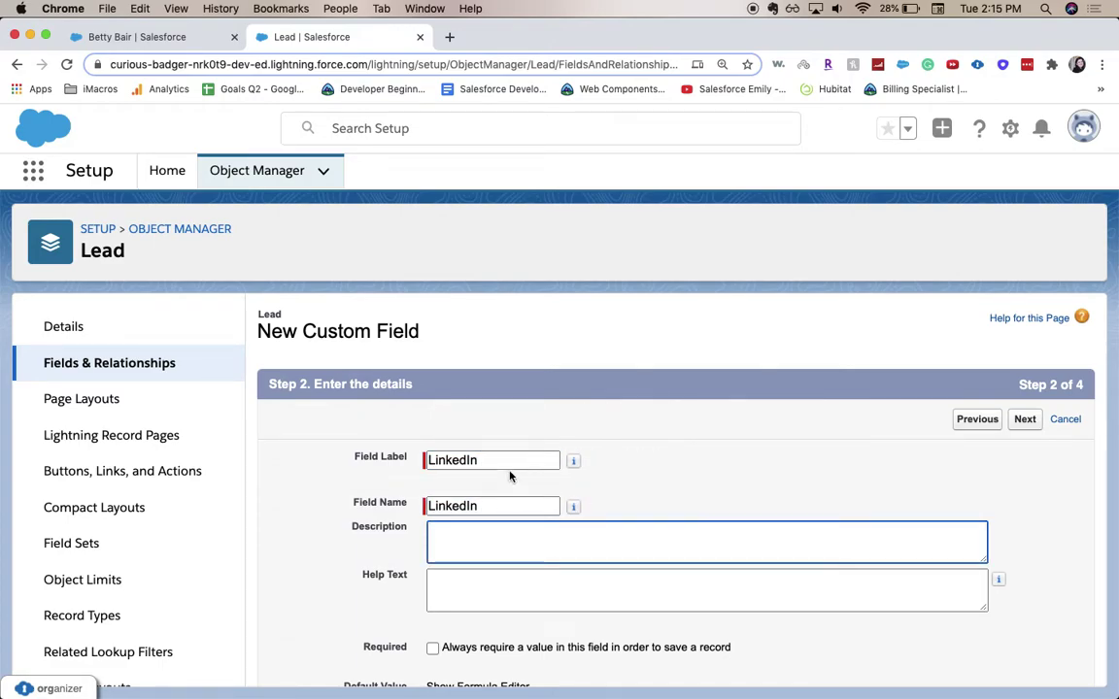
{"action": "scroll", "coordinate": [561, 529], "scroll_direction": "down", "scroll_amount": 1}
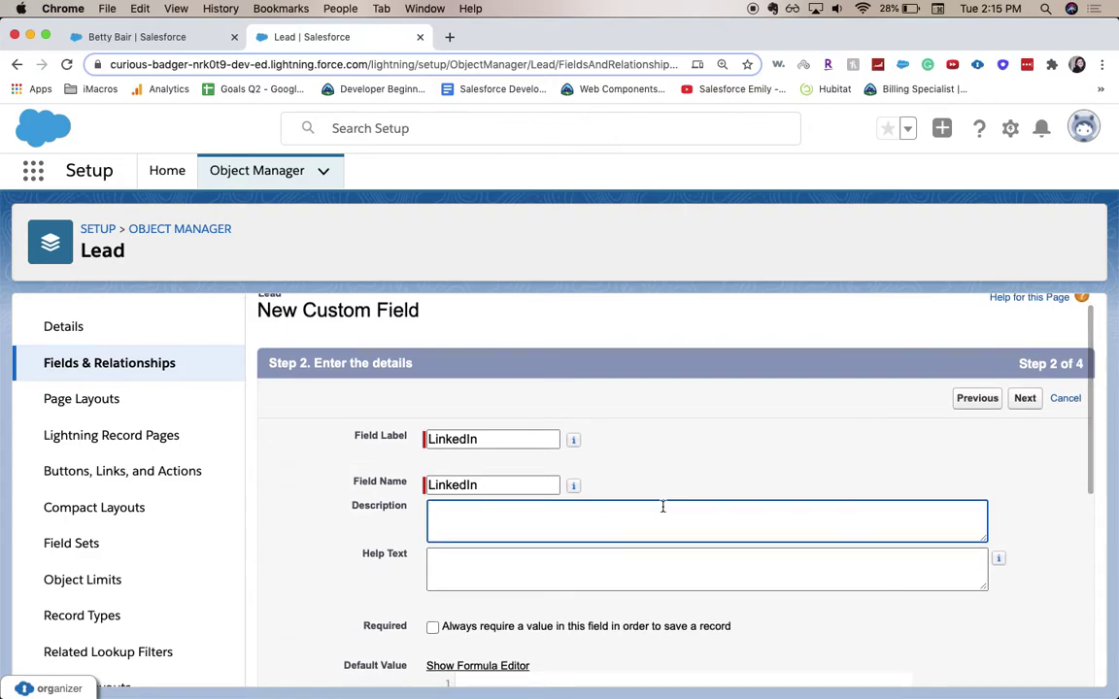
{"action": "scroll", "coordinate": [664, 481], "scroll_direction": "down", "scroll_amount": 1}
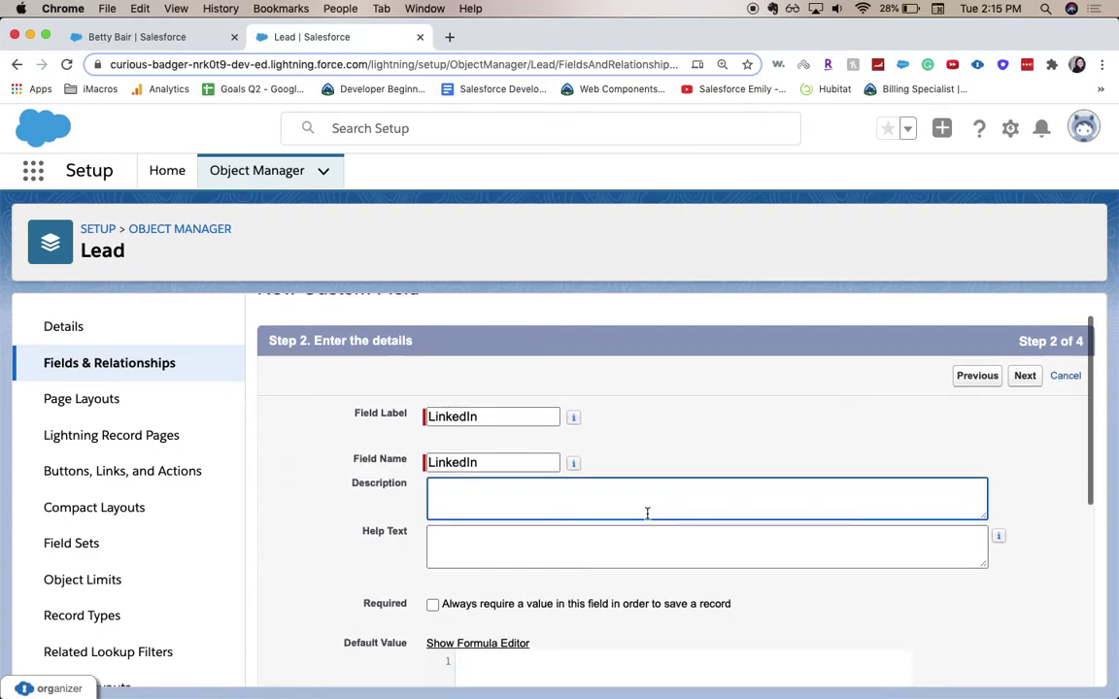
{"action": "left_click", "coordinate": [602, 555]}
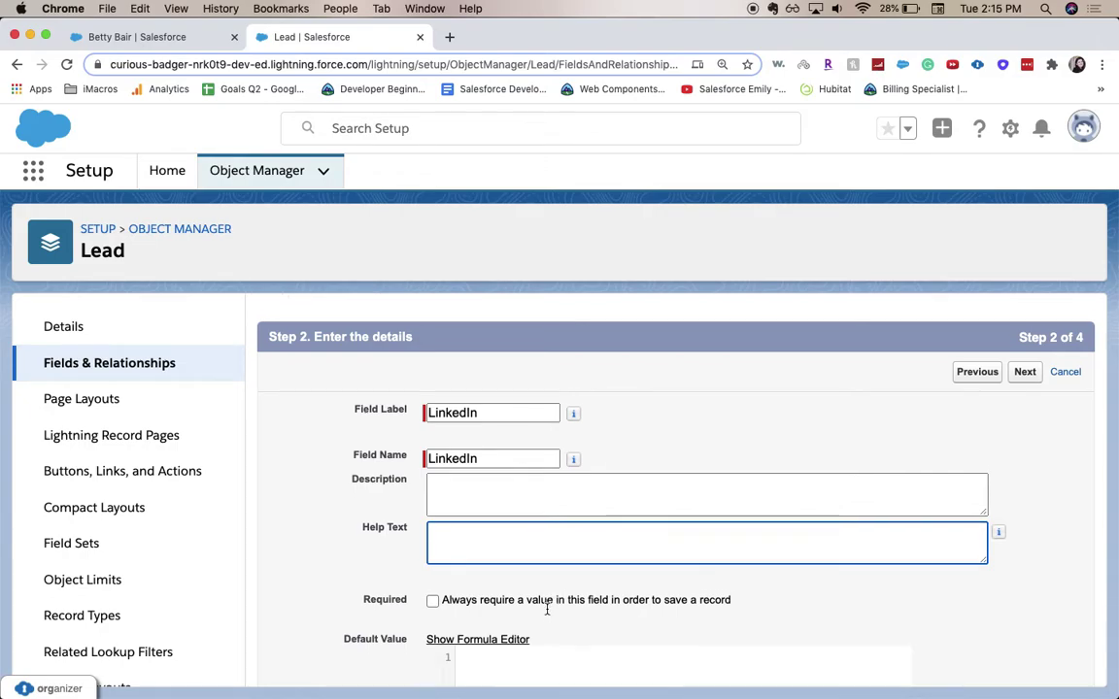
{"action": "scroll", "coordinate": [475, 600], "scroll_direction": "down", "scroll_amount": 1}
{"action": "scroll", "coordinate": [532, 601], "scroll_direction": "down", "scroll_amount": 5}
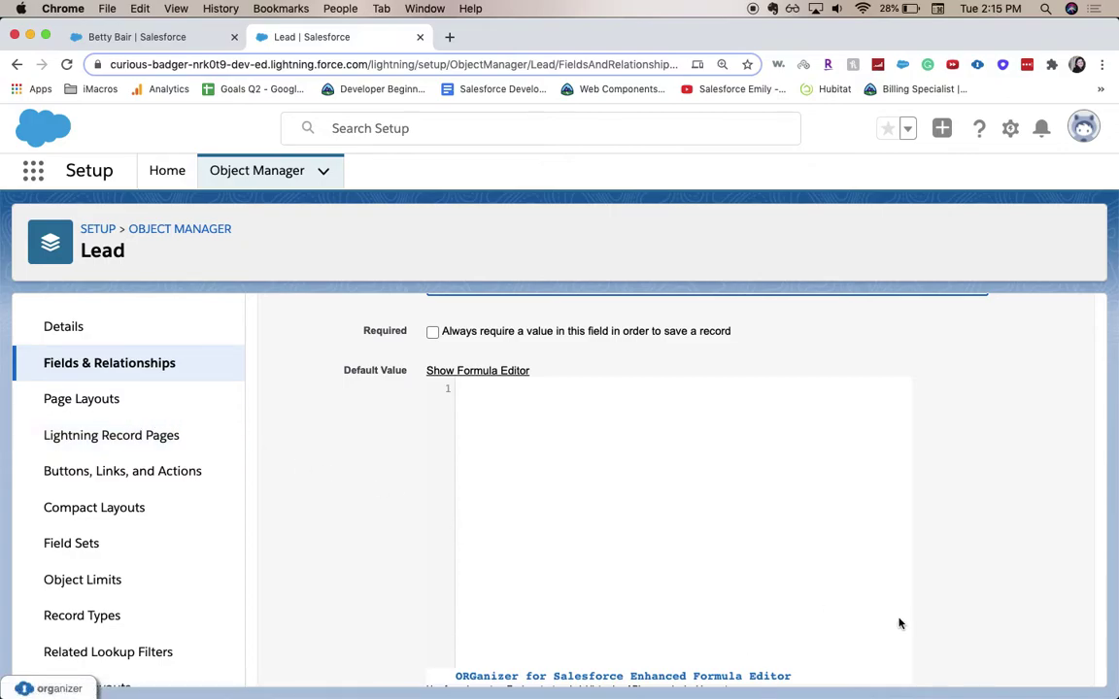
{"action": "scroll", "coordinate": [900, 623], "scroll_direction": "down", "scroll_amount": 2}
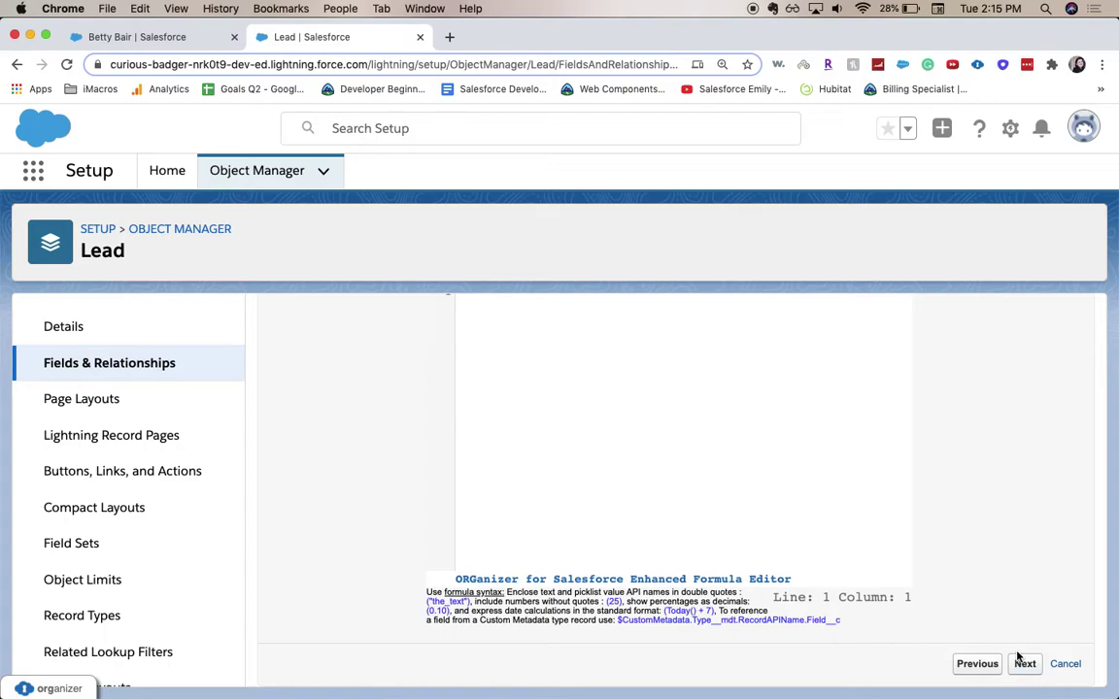
{"action": "left_click", "coordinate": [1020, 666]}
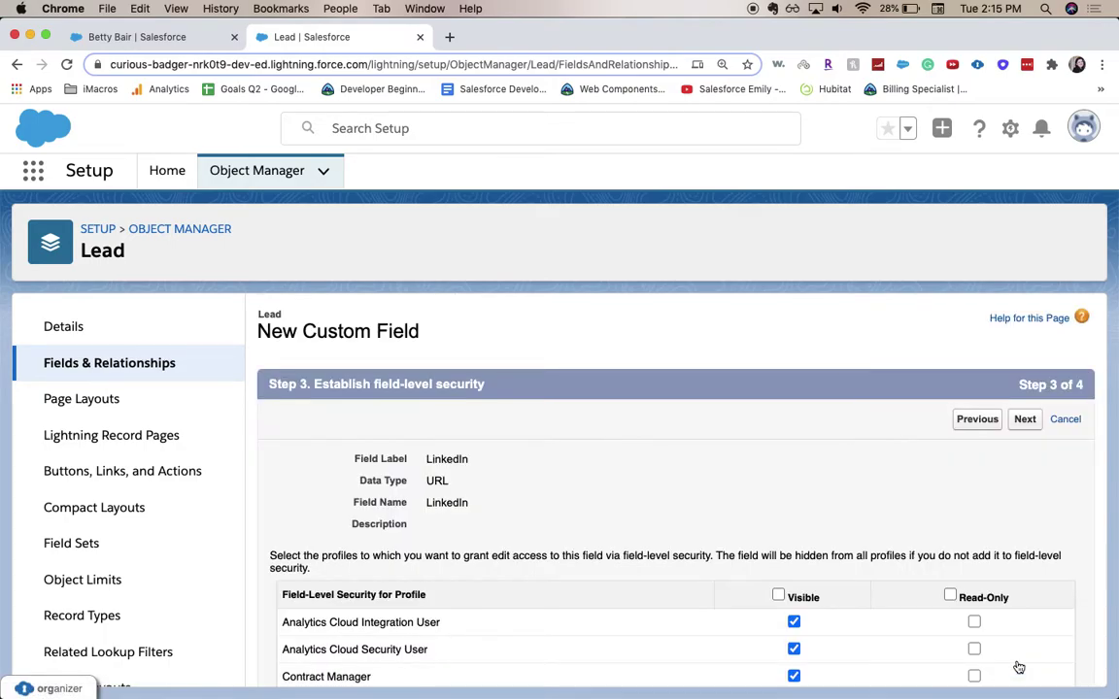
- Keep default field-level security and all four Lead page layouts checked, then save the LinkedIn field
{"action": "scroll", "coordinate": [1018, 667], "scroll_direction": "down", "scroll_amount": 5}
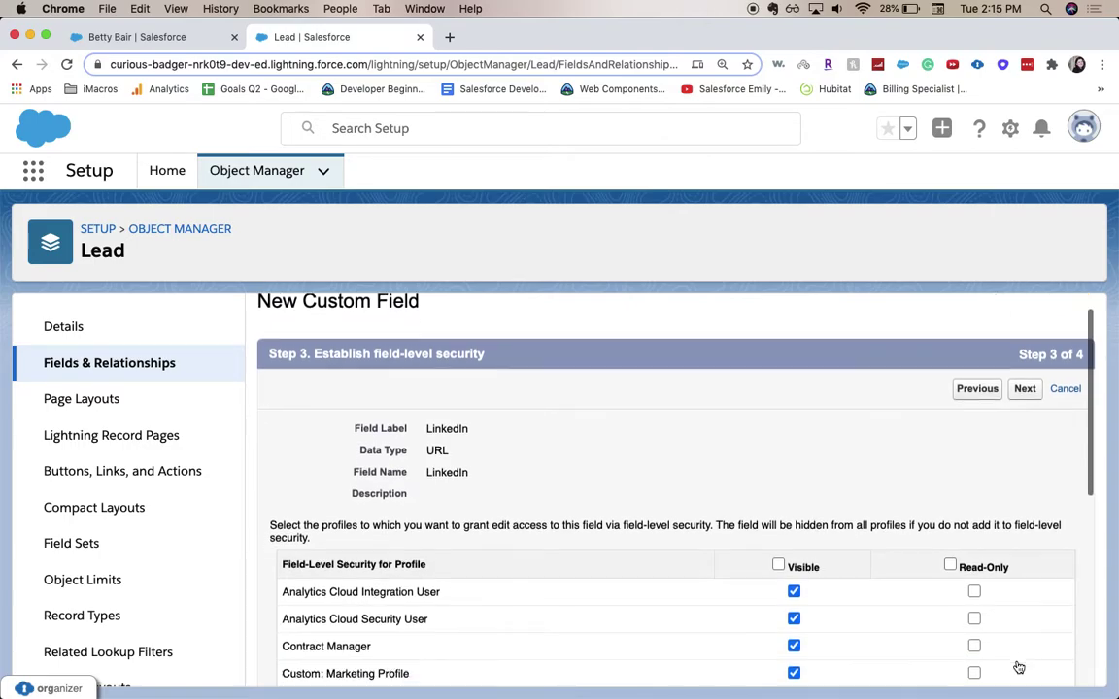
{"action": "scroll", "coordinate": [1018, 667], "scroll_direction": "down", "scroll_amount": 6}
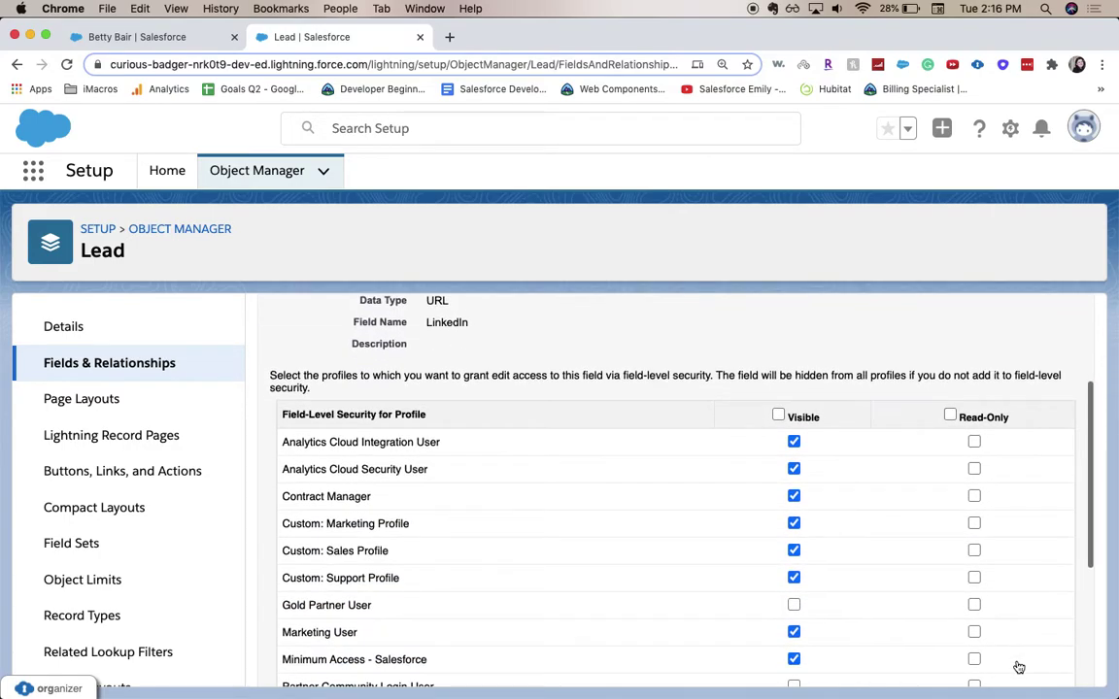
{"action": "scroll", "coordinate": [1018, 667], "scroll_direction": "down", "scroll_amount": 3}
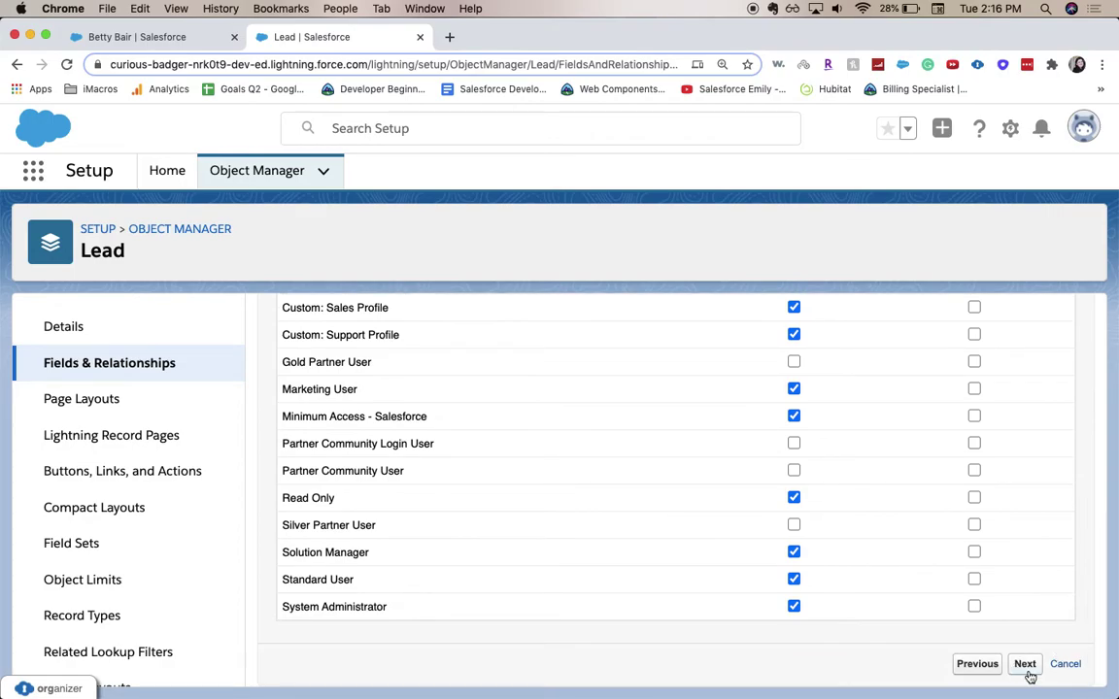
{"action": "left_click", "coordinate": [1026, 668]}
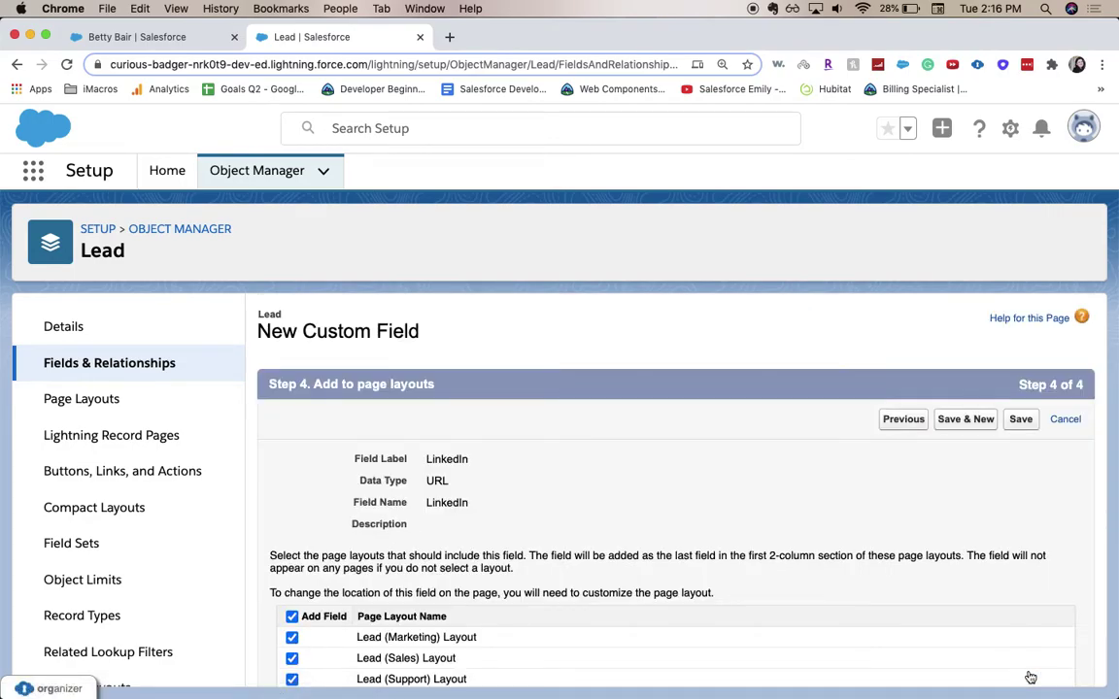
{"action": "scroll", "coordinate": [836, 550], "scroll_direction": "down", "scroll_amount": 2}
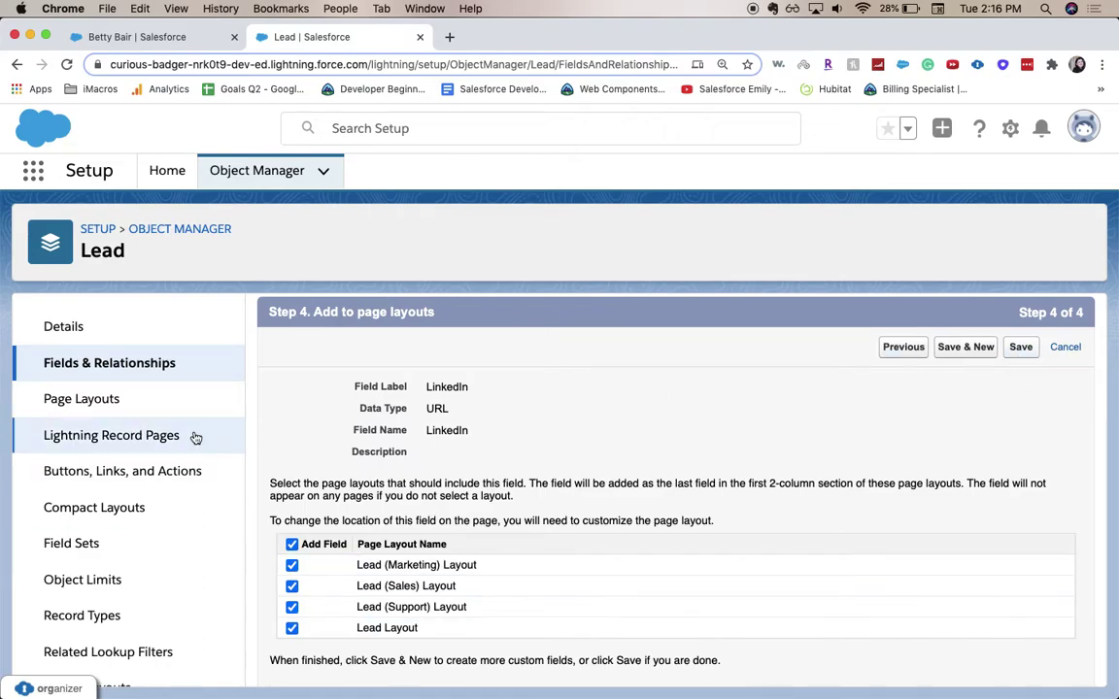
{"action": "left_click", "coordinate": [1013, 354]}
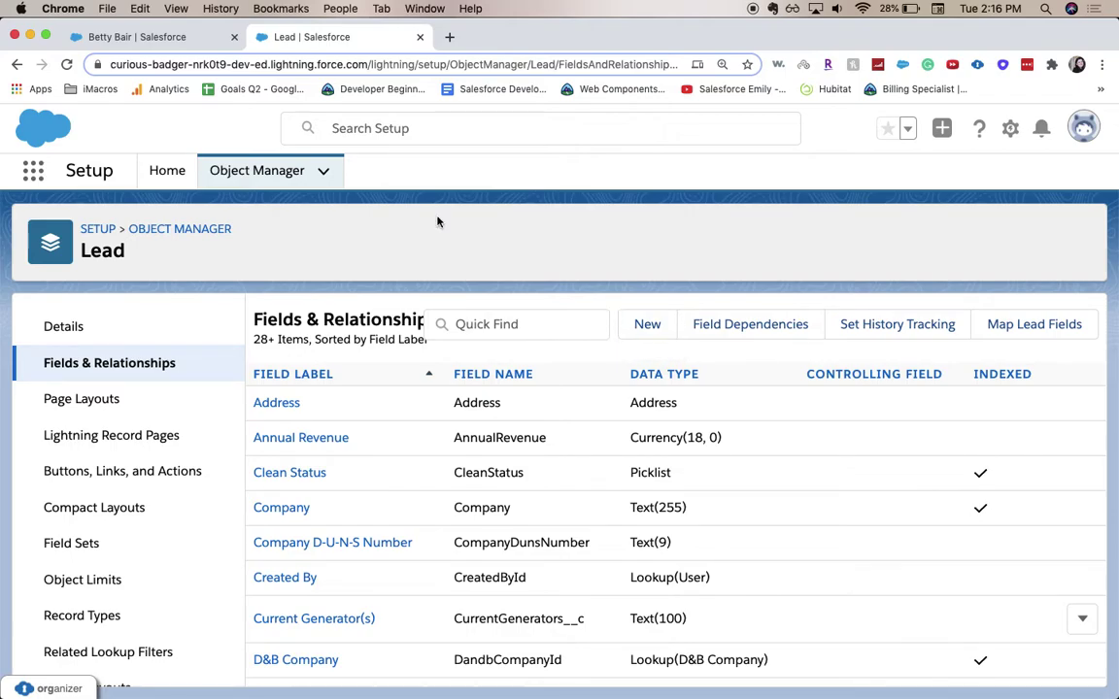
{"action": "left_click", "coordinate": [140, 37]}
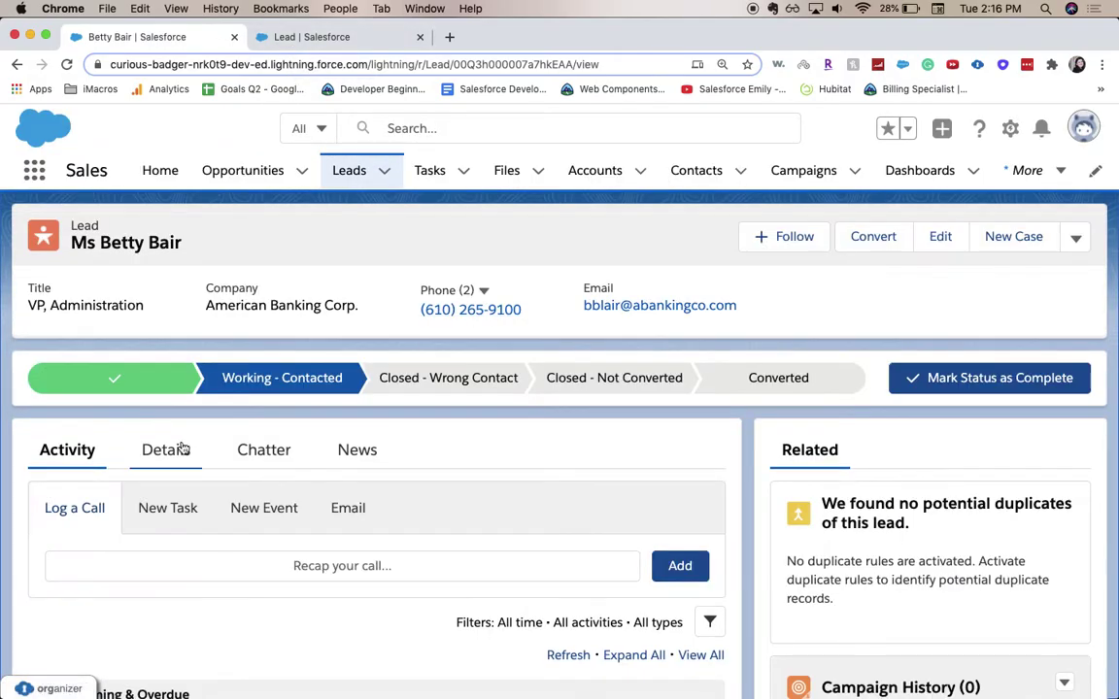
{"action": "left_click", "coordinate": [181, 449]}
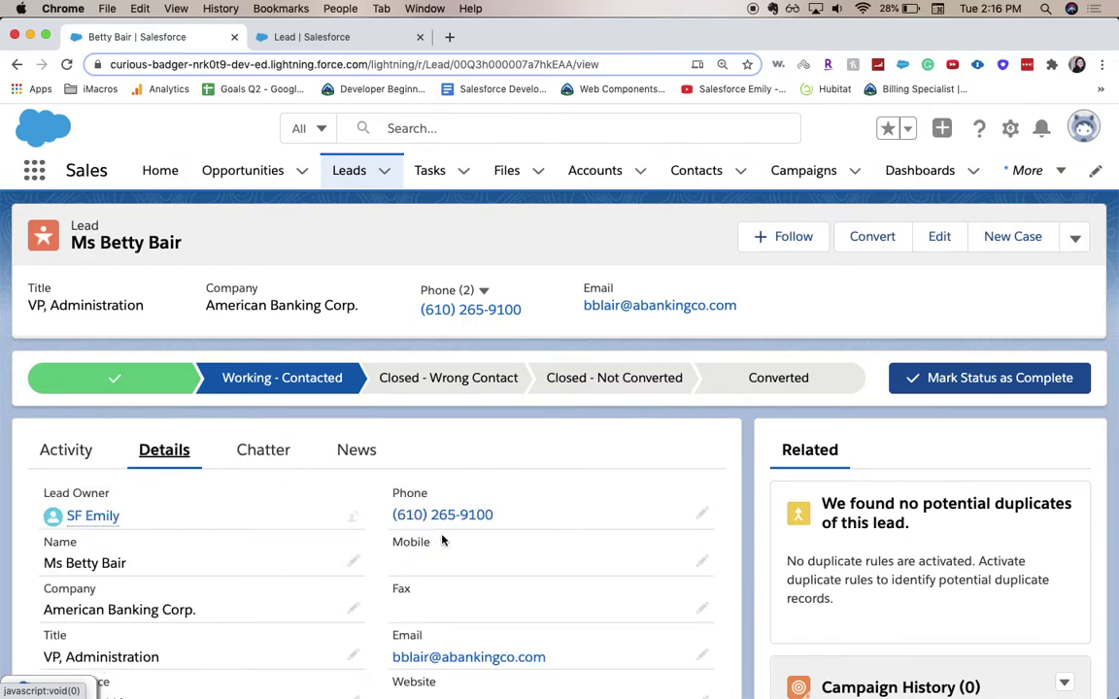
{"action": "scroll", "coordinate": [454, 544], "scroll_direction": "down", "scroll_amount": 2}
{"action": "scroll", "coordinate": [455, 546], "scroll_direction": "down", "scroll_amount": 4}
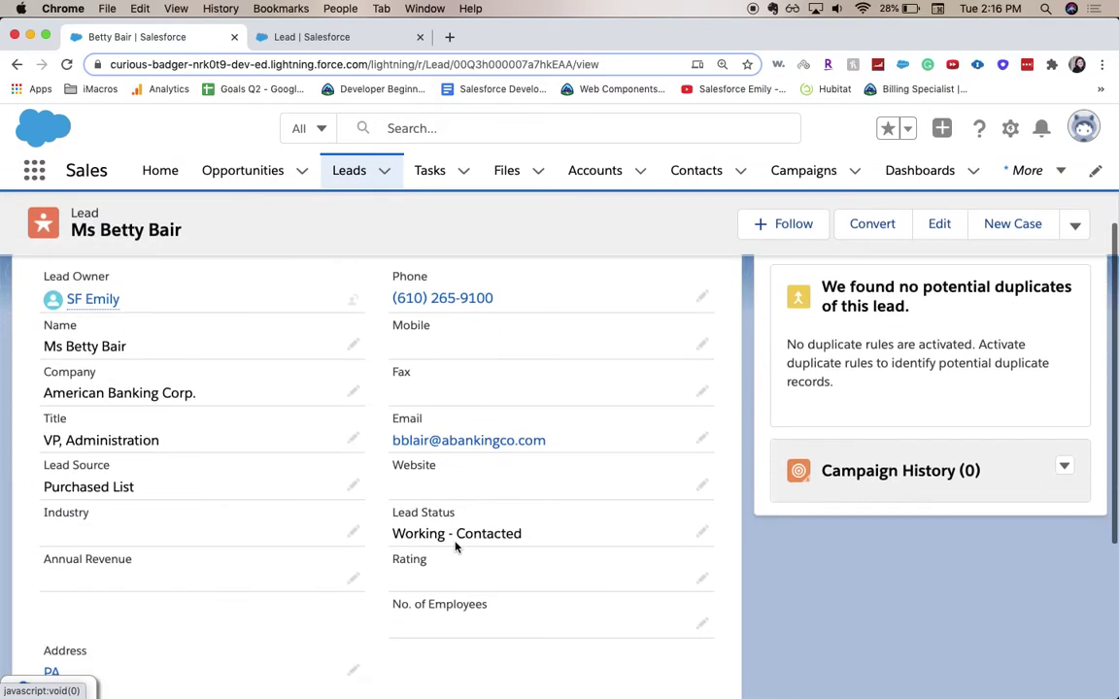
{"action": "scroll", "coordinate": [455, 543], "scroll_direction": "down", "scroll_amount": 5}
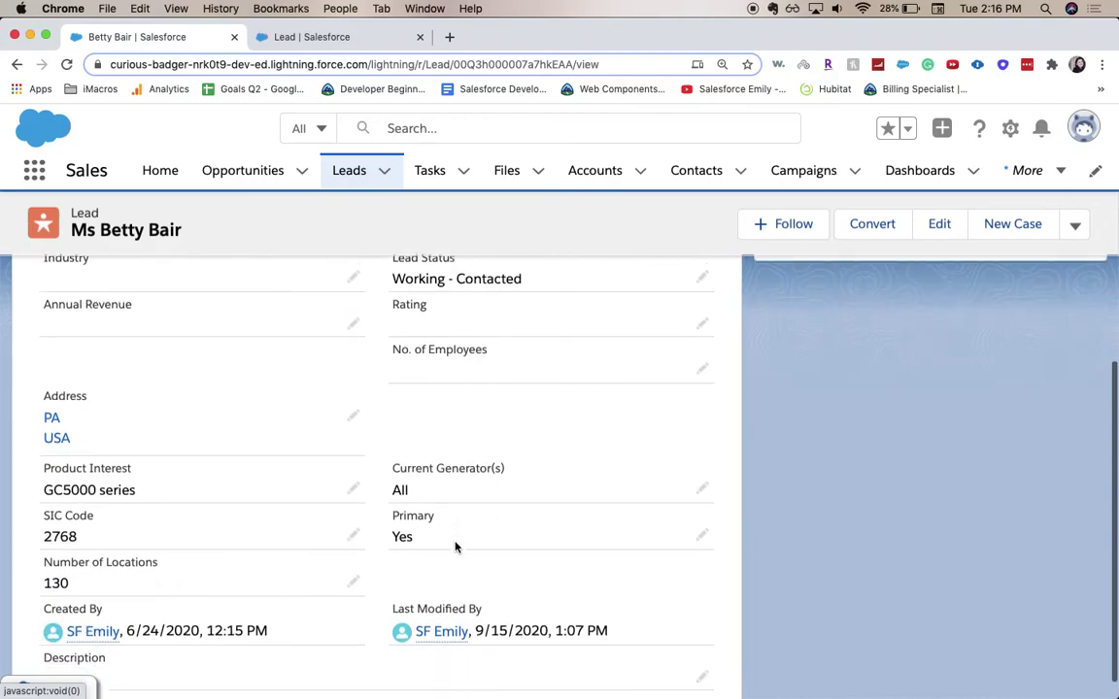
{"action": "scroll", "coordinate": [455, 547], "scroll_direction": "up", "scroll_amount": 9}
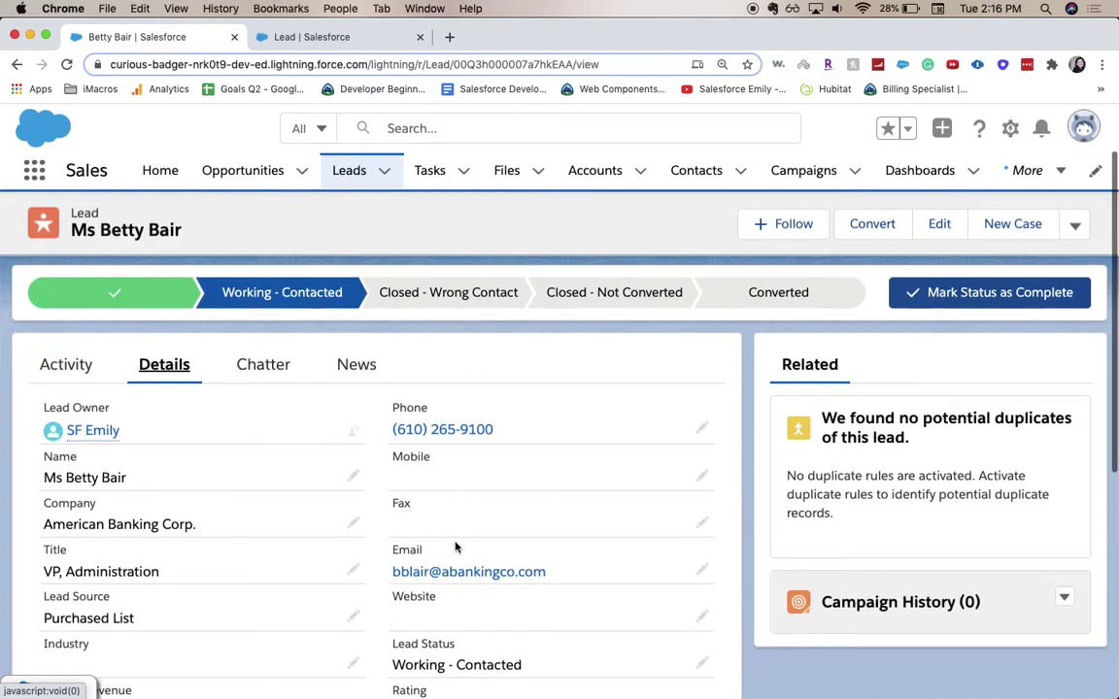
{"action": "left_click", "coordinate": [273, 45]}
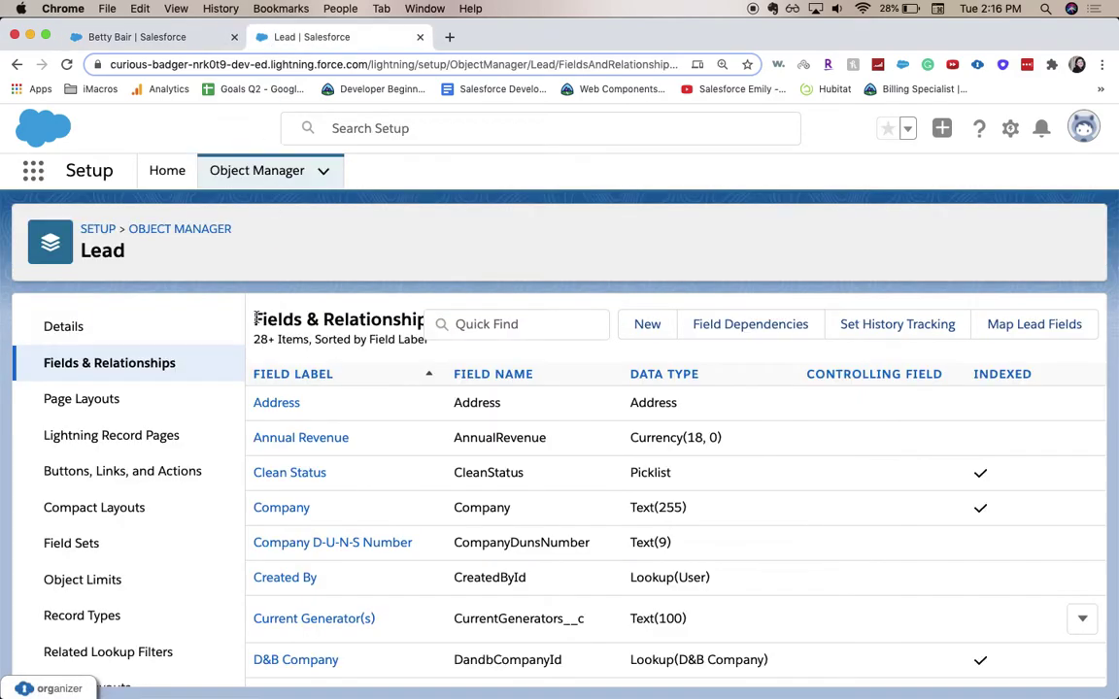
- In the Lead Layout editor, drop the LinkedIn field directly below Website and save the layout
{"action": "left_click", "coordinate": [97, 399]}
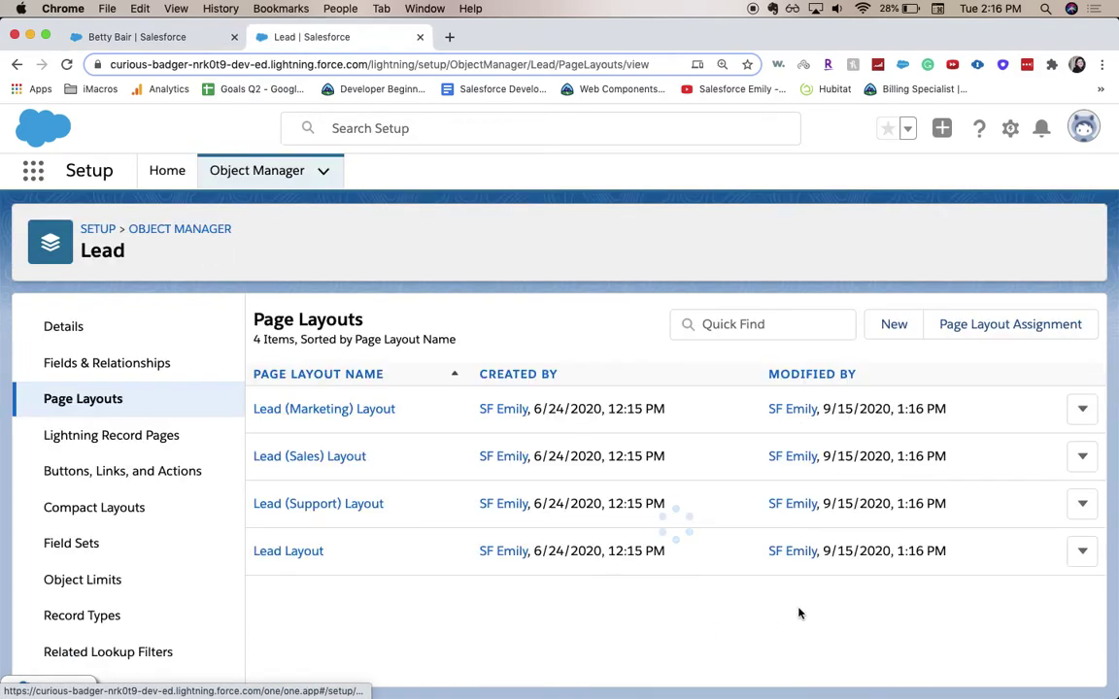
{"action": "left_click", "coordinate": [315, 559]}
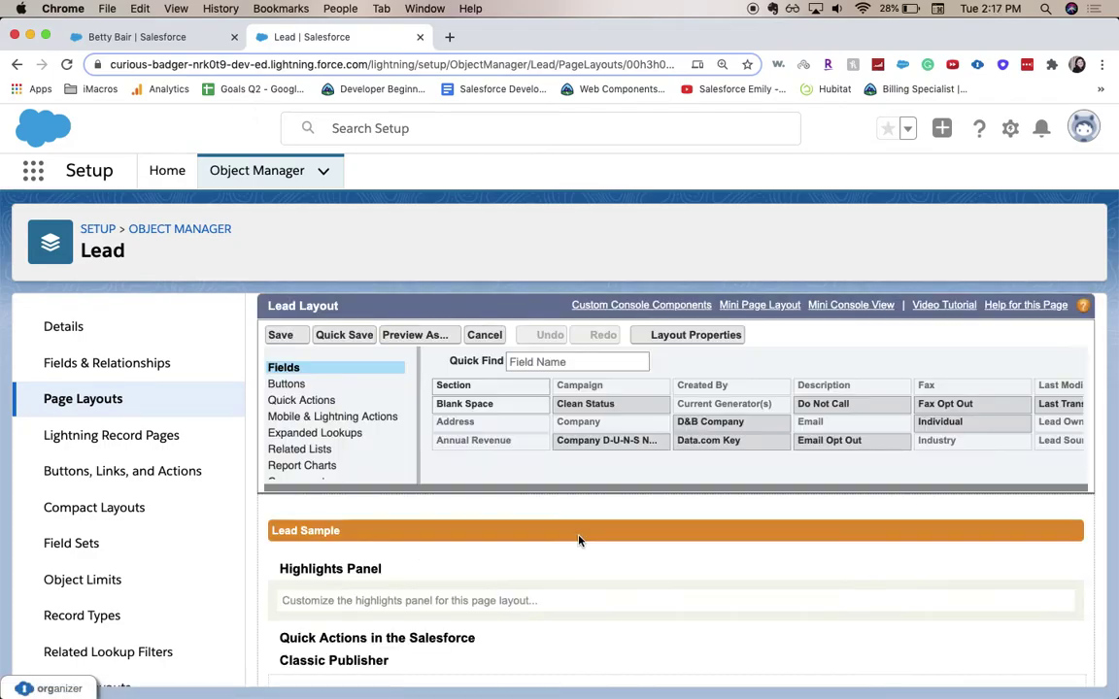
{"action": "scroll", "coordinate": [654, 425], "scroll_direction": "right", "scroll_amount": 3}
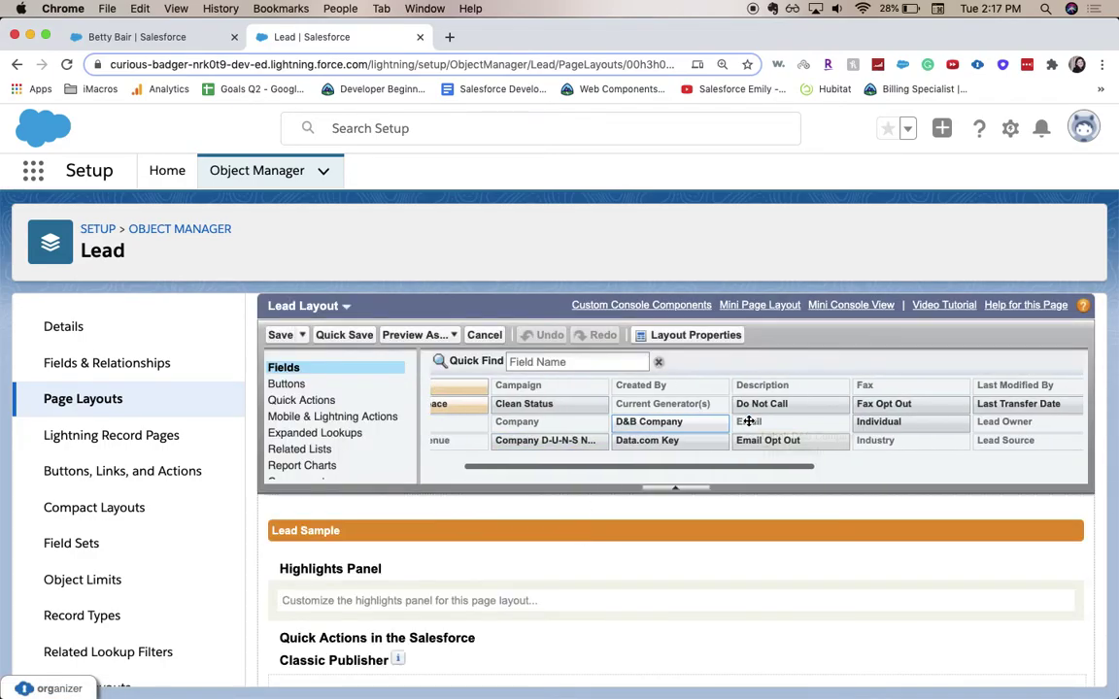
{"action": "scroll", "coordinate": [834, 397], "scroll_direction": "right", "scroll_amount": 4}
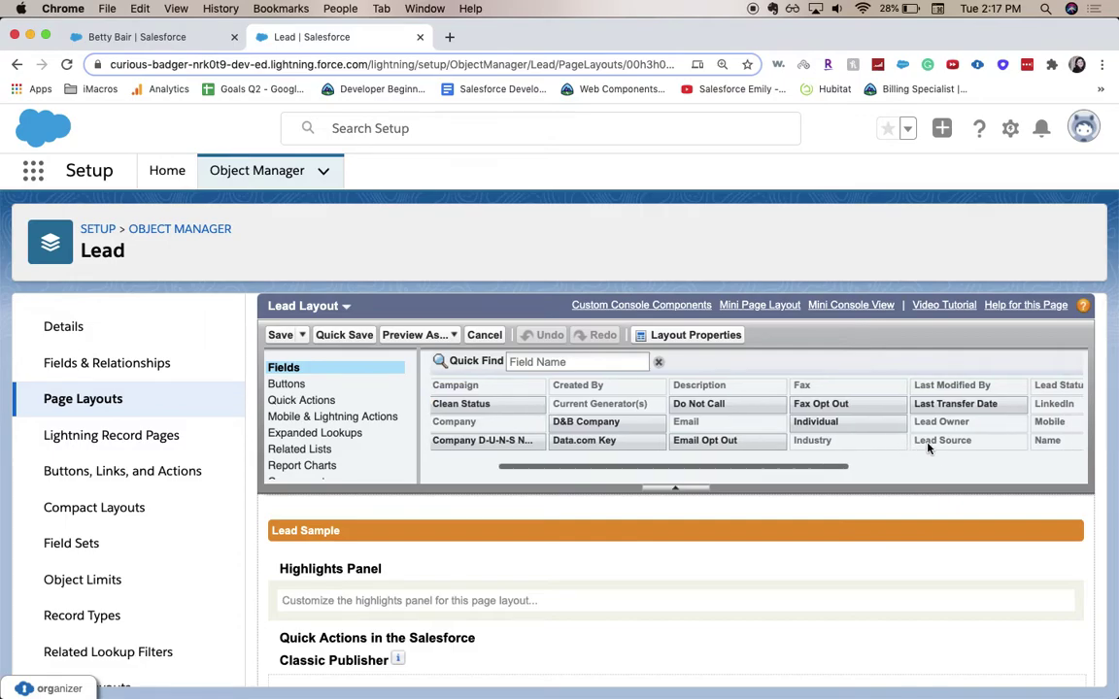
{"action": "scroll", "coordinate": [960, 409], "scroll_direction": "down", "scroll_amount": 10}
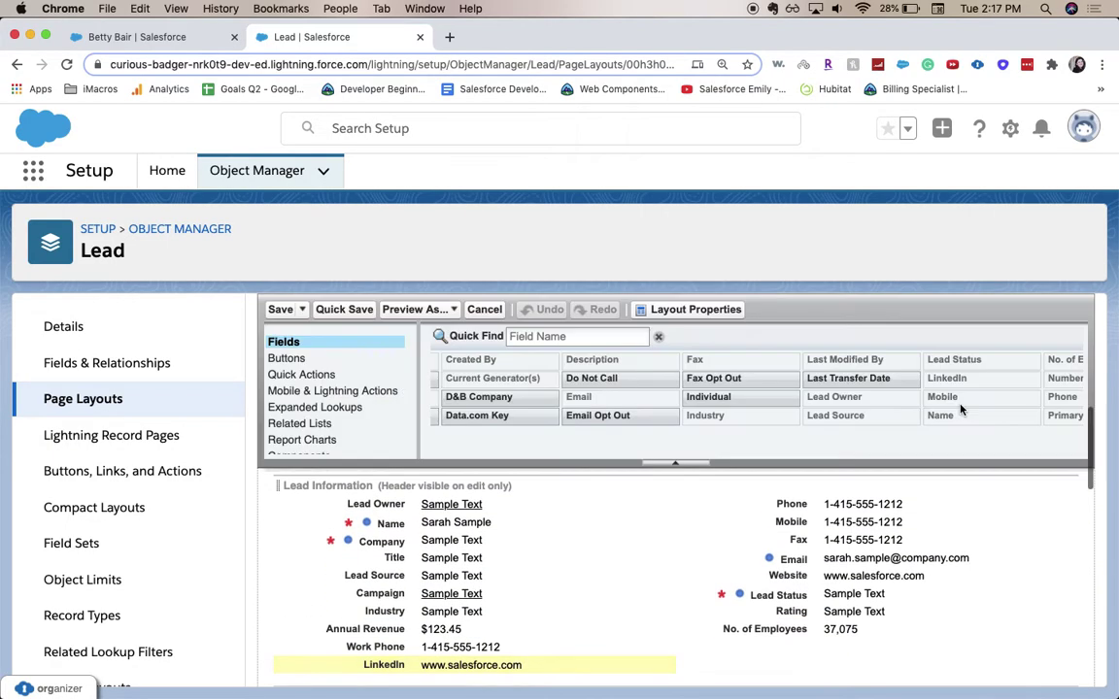
{"action": "left_click_drag", "start_coordinate": [460, 670], "coordinate": [786, 560]}
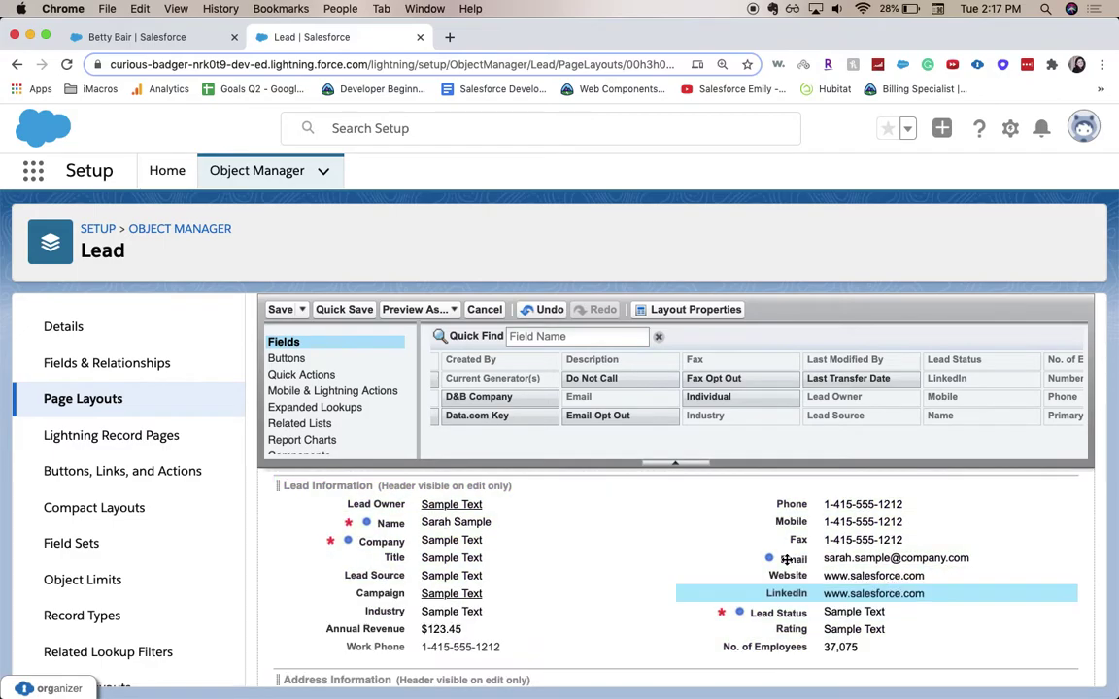
{"action": "left_click", "coordinate": [283, 315]}
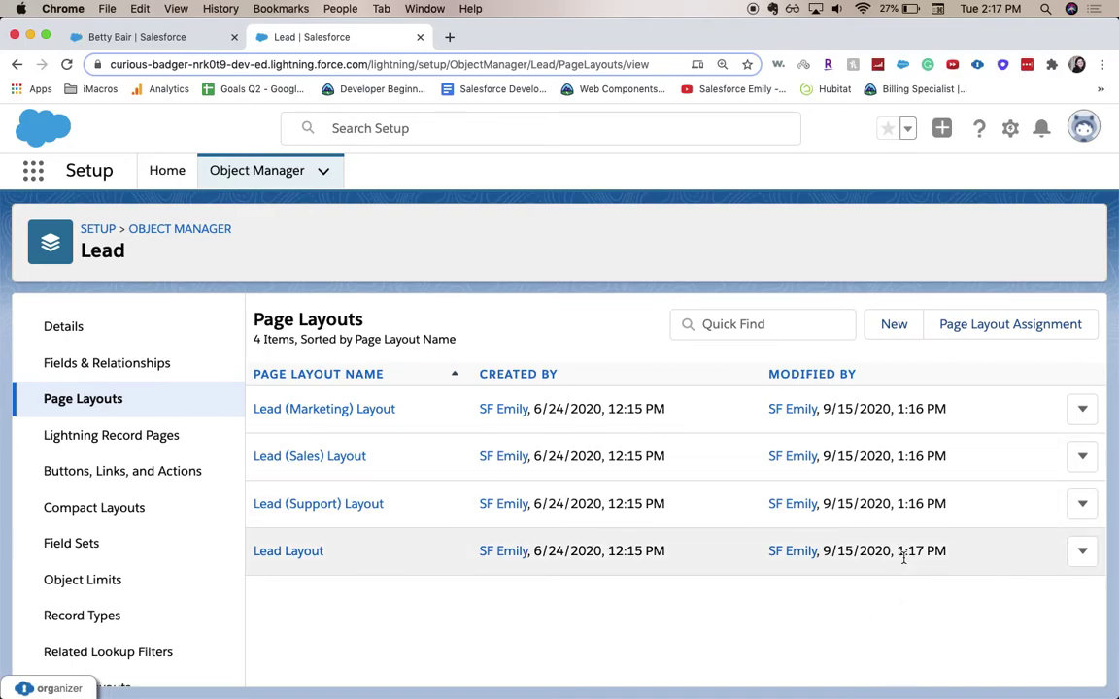
{"action": "key", "text": "ctrl+shift+Tab"}
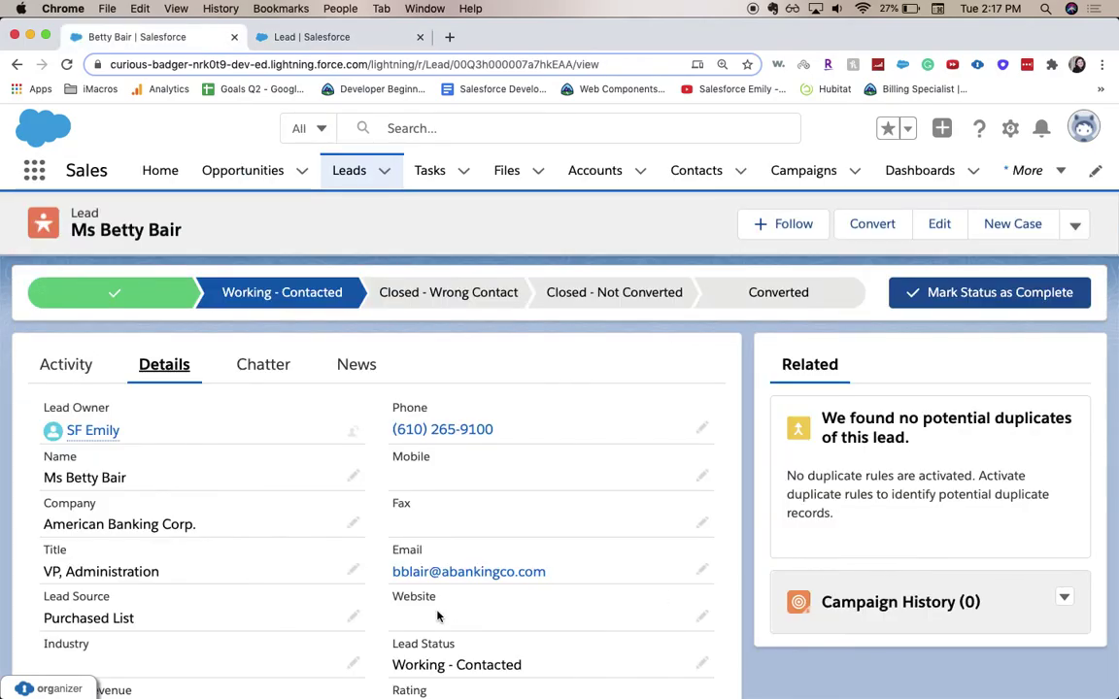
- Reload the lead record with Cmd+R and show its Details tab
{"action": "key", "text": "super+r"}
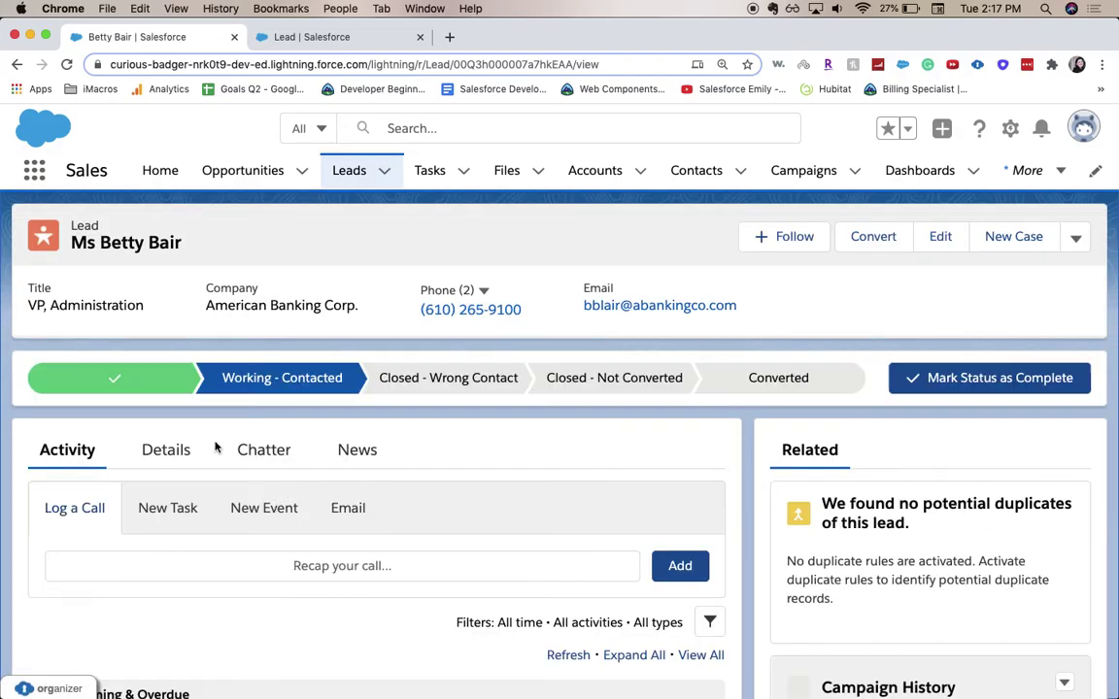
{"action": "left_click", "coordinate": [199, 450]}
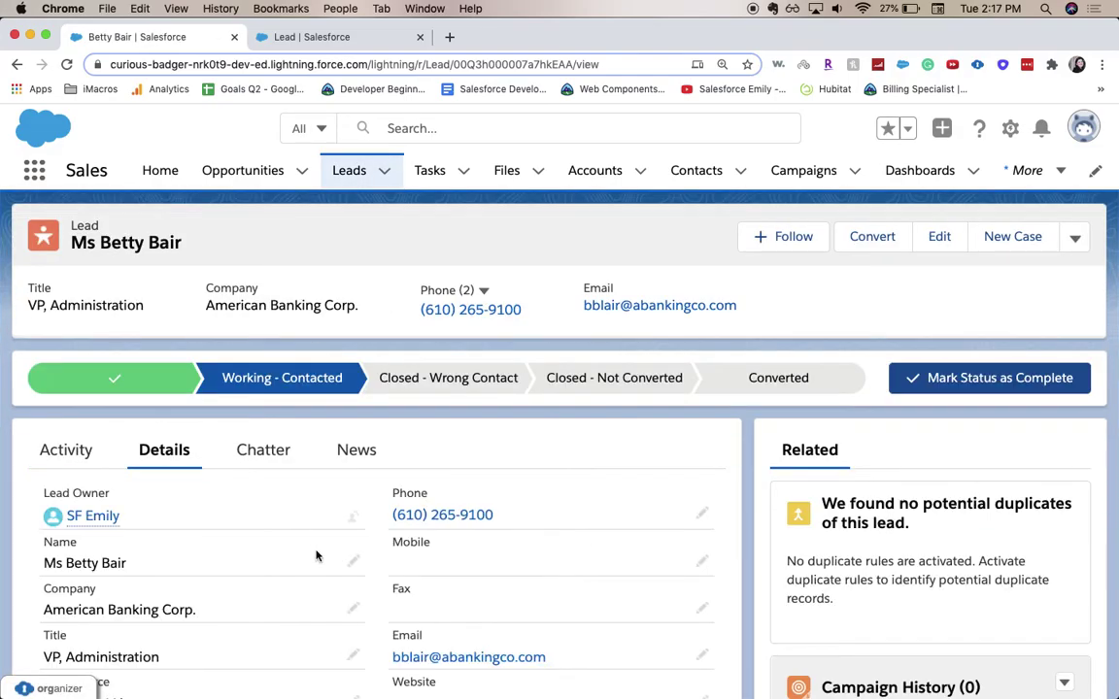
{"action": "scroll", "coordinate": [316, 555], "scroll_direction": "down", "scroll_amount": 2}
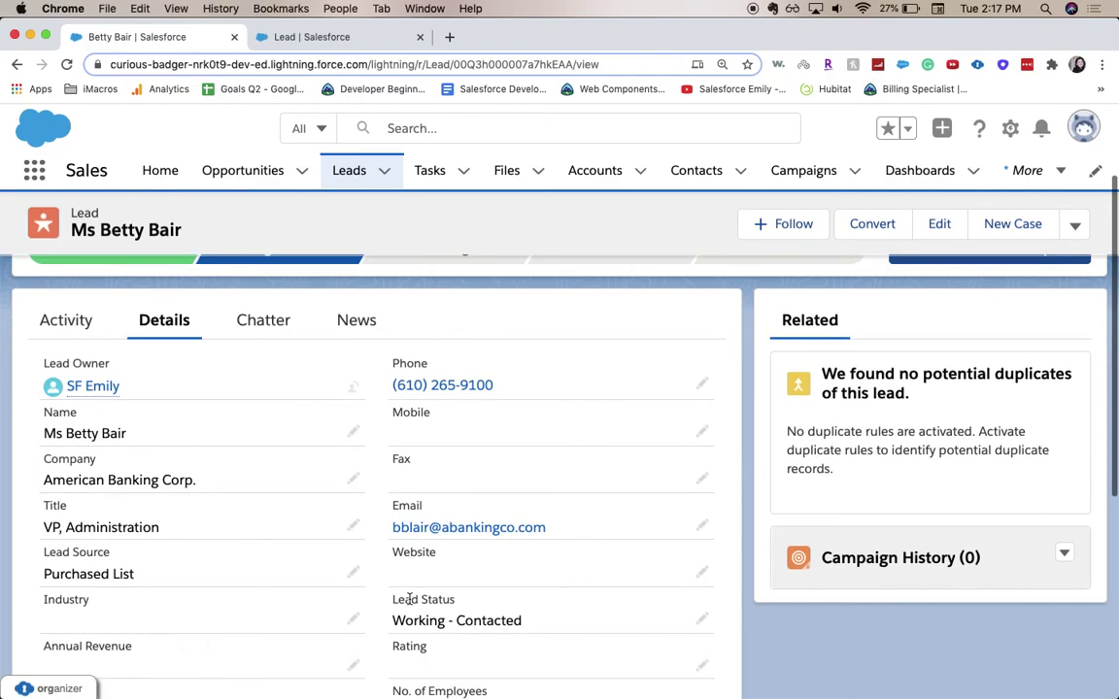